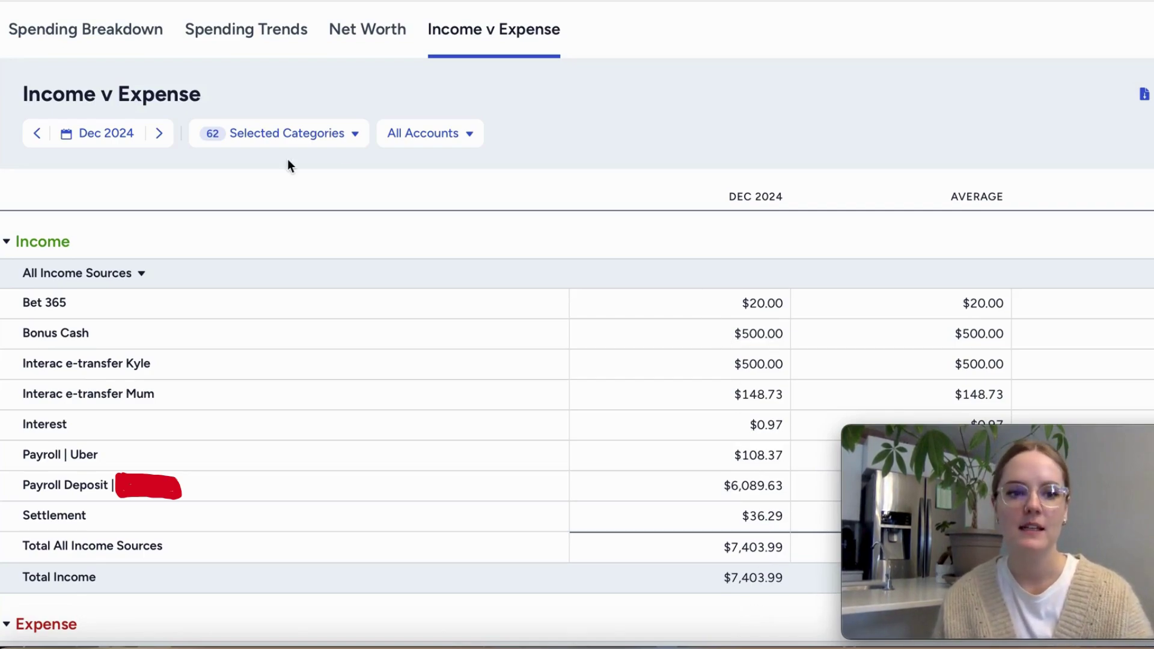
Collapse the Income section of the December 2024 Income v Expense report and highlight the net income figure.
{"action": "left_click", "coordinate": [7, 241]}
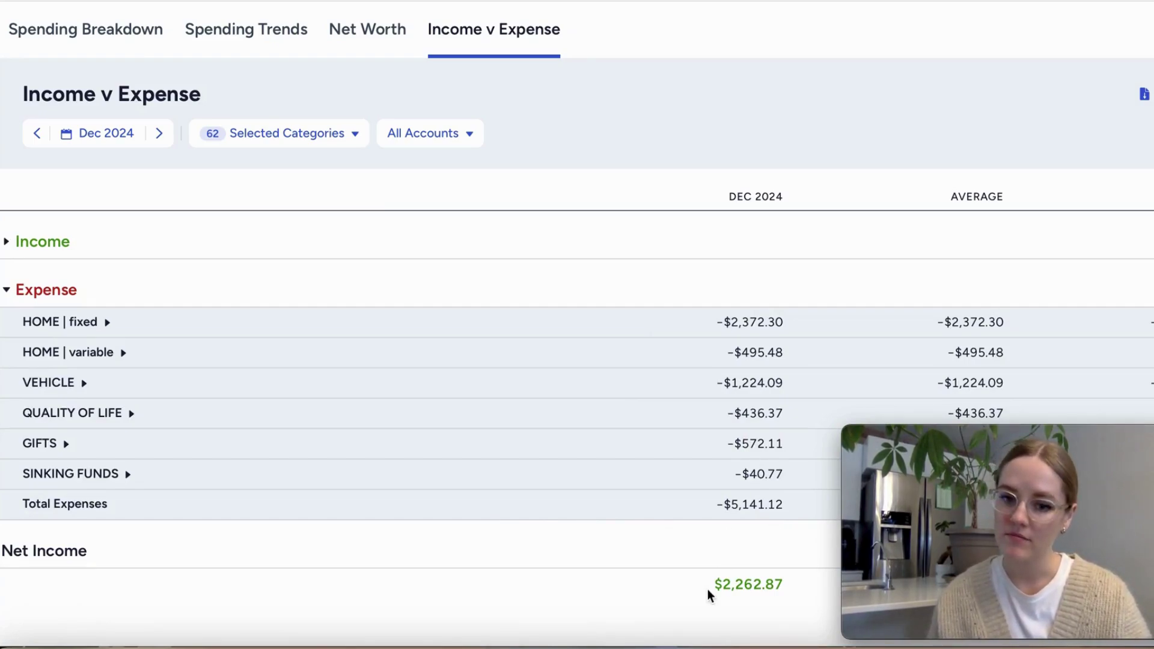
{"action": "left_click_drag", "start_coordinate": [781, 583], "coordinate": [696, 585]}
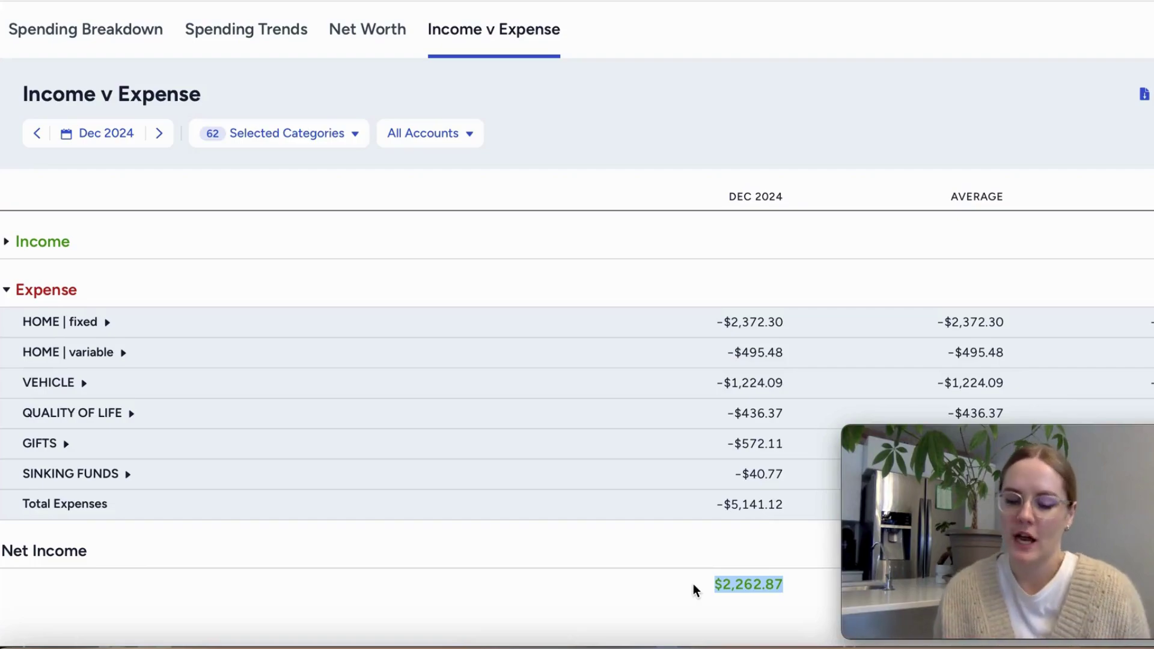
{"action": "left_click", "coordinate": [576, 605]}
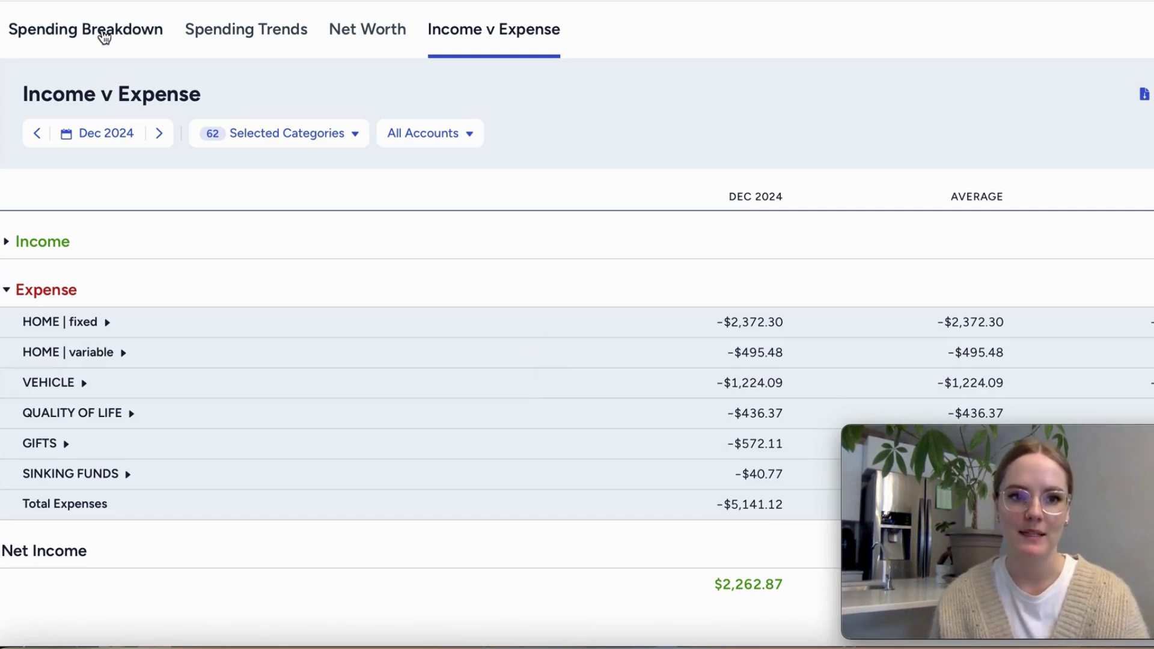
Open the Spending Breakdown report and review the December 2024 category list from the largest to the smaller spending amounts.
{"action": "left_click", "coordinate": [104, 37]}
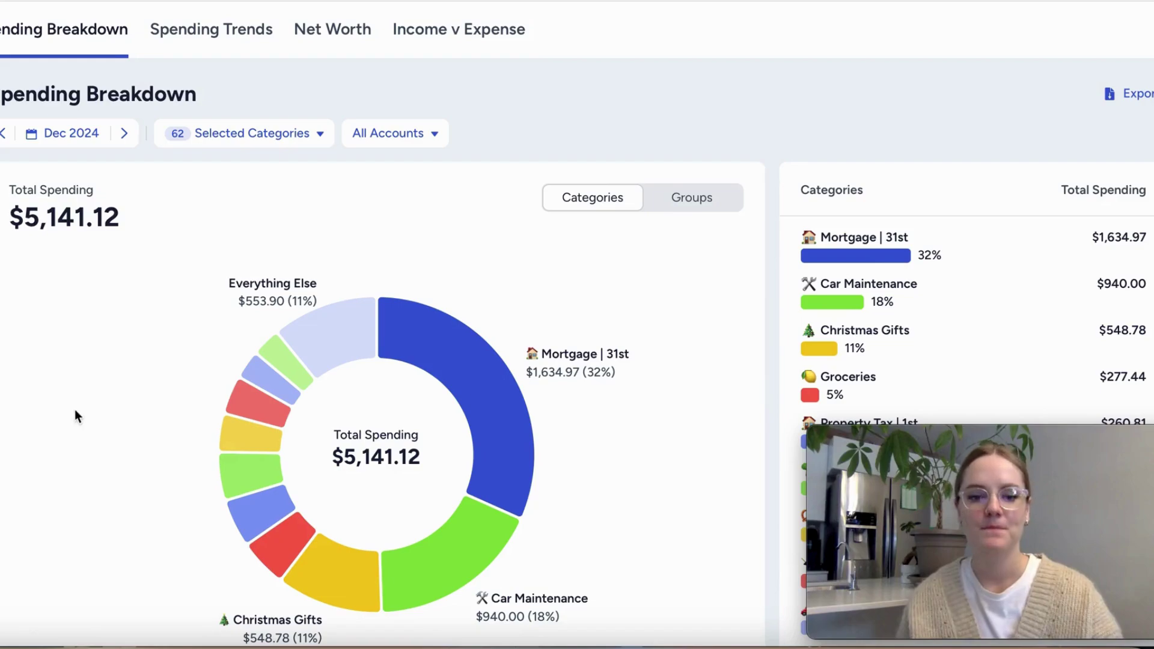
{"action": "mouse_move", "coordinate": [847, 518]}
{"action": "left_click_drag", "start_coordinate": [1110, 444], "coordinate": [309, 42]}
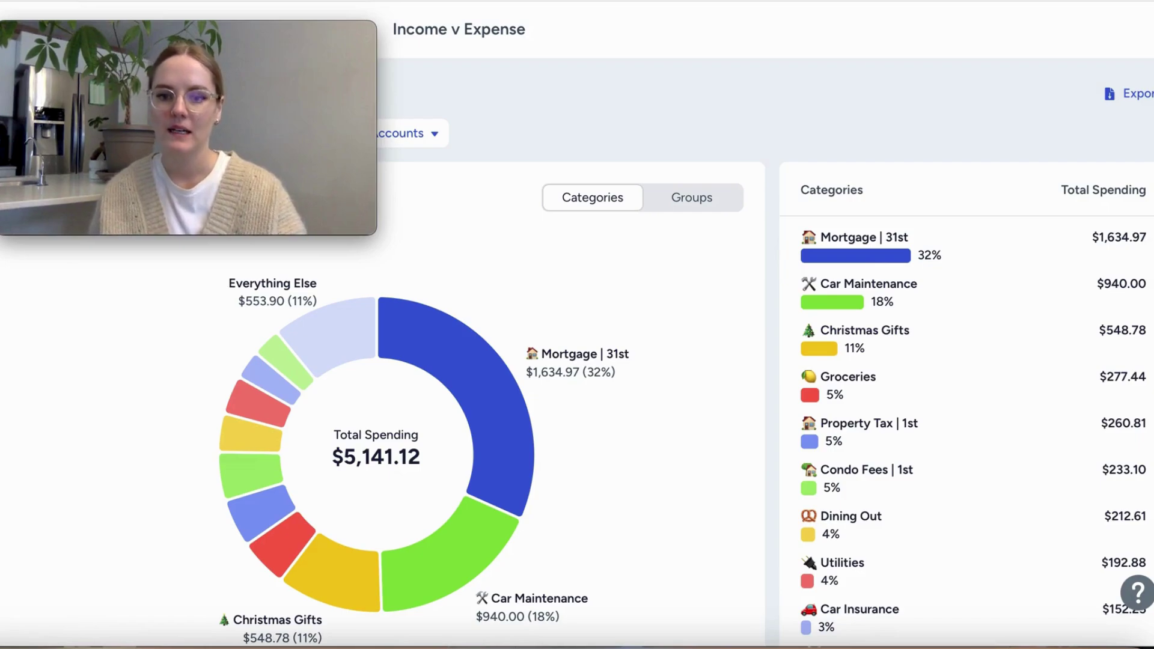
{"action": "scroll", "coordinate": [577, 360], "scroll_direction": "down", "scroll_amount": 1}
{"action": "scroll", "coordinate": [578, 361], "scroll_direction": "down", "scroll_amount": 3}
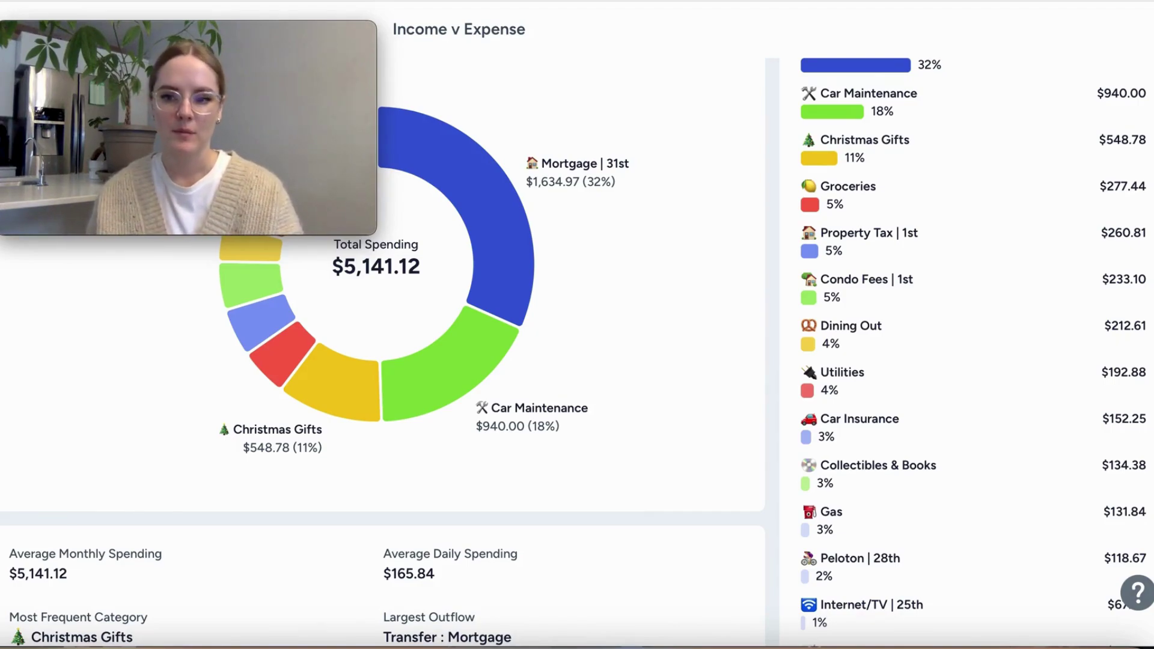
{"action": "scroll", "coordinate": [577, 325], "scroll_direction": "down", "scroll_amount": 1}
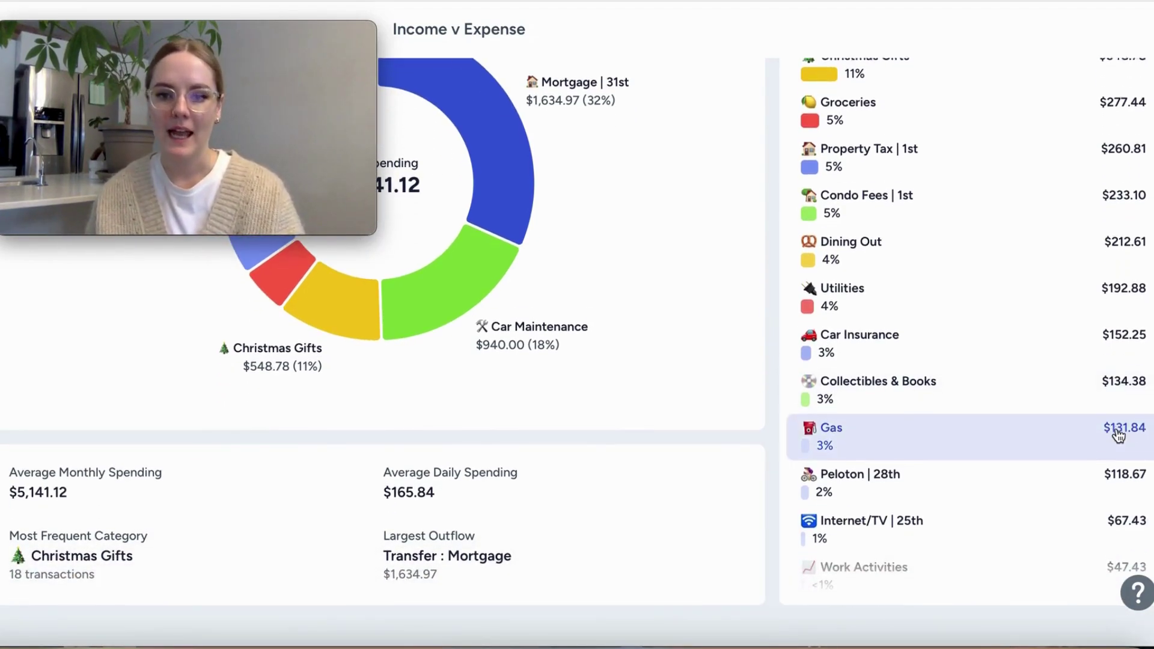
{"action": "scroll", "coordinate": [1119, 436], "scroll_direction": "down", "scroll_amount": 1}
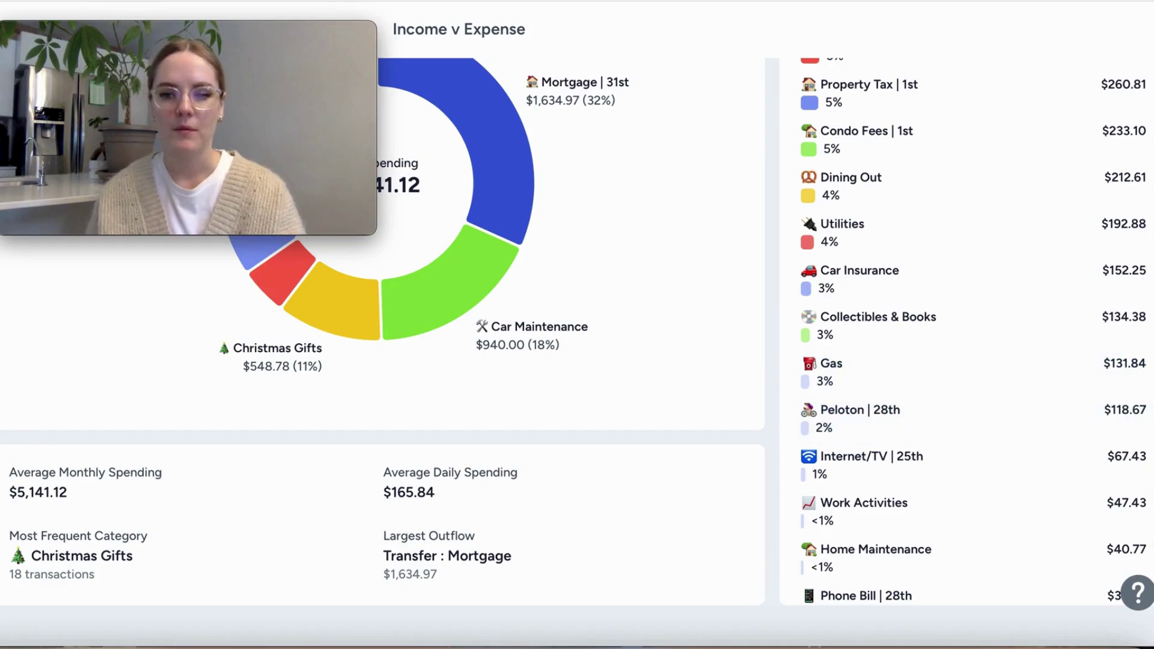
{"action": "scroll", "coordinate": [574, 332], "scroll_direction": "down", "scroll_amount": 1}
{"action": "scroll", "coordinate": [1090, 491], "scroll_direction": "down", "scroll_amount": 2}
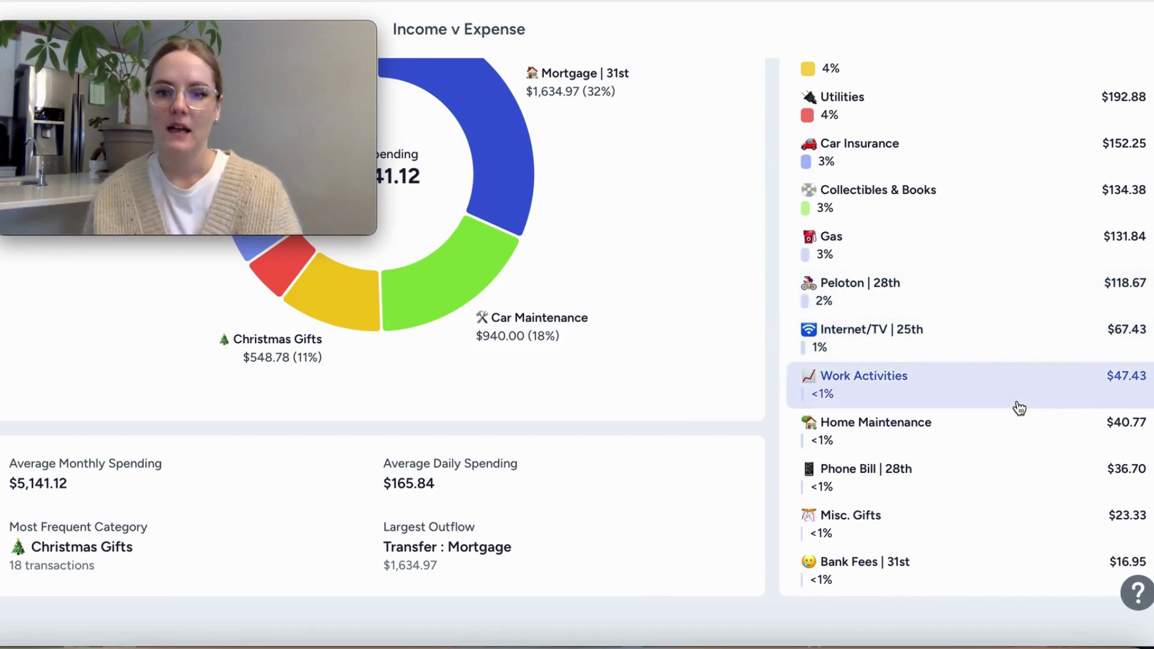
{"action": "scroll", "coordinate": [1020, 409], "scroll_direction": "down", "scroll_amount": 2}
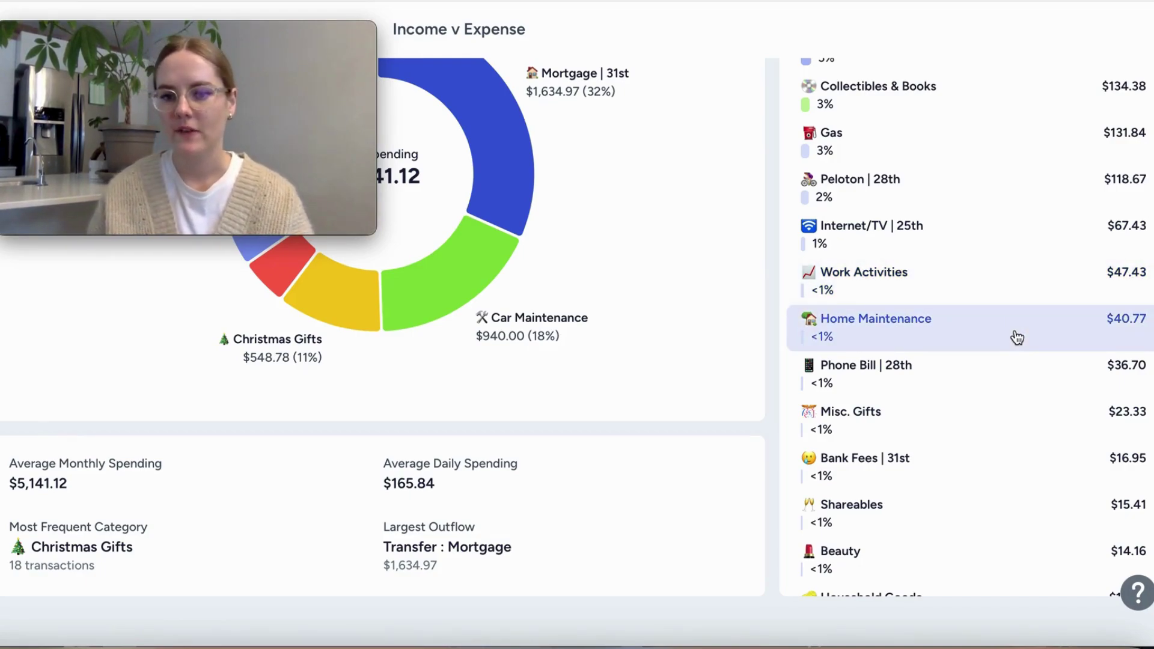
{"action": "scroll", "coordinate": [1017, 338], "scroll_direction": "down", "scroll_amount": 1}
{"action": "scroll", "coordinate": [1017, 338], "scroll_direction": "down", "scroll_amount": 2}
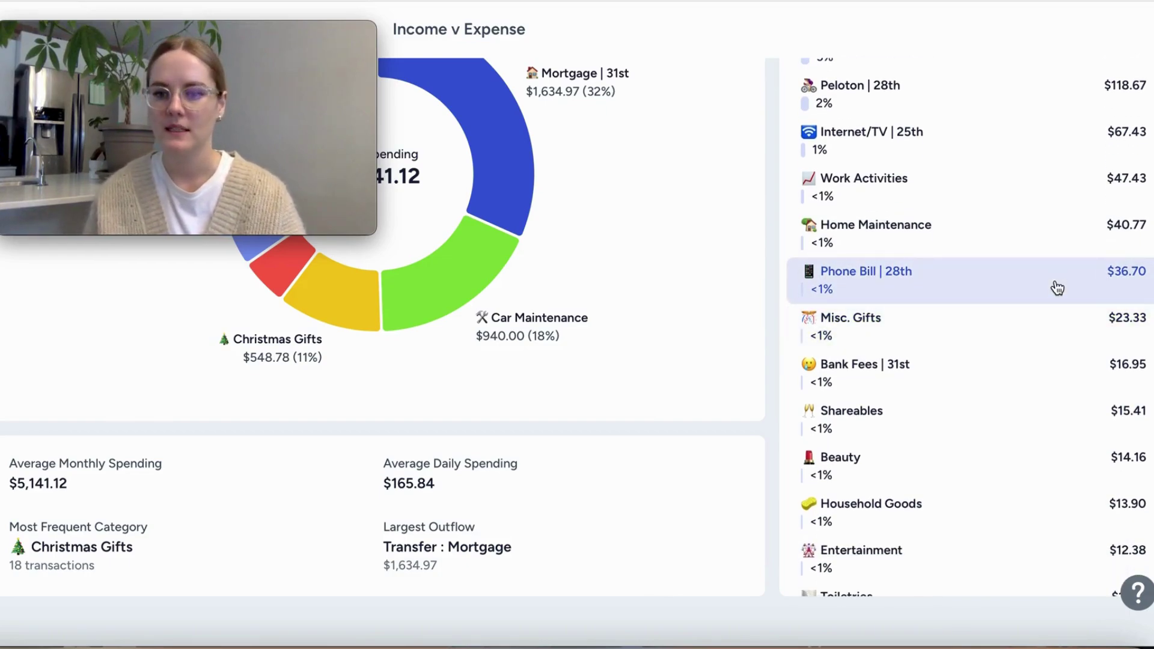
{"action": "scroll", "coordinate": [1044, 317], "scroll_direction": "down", "scroll_amount": 2}
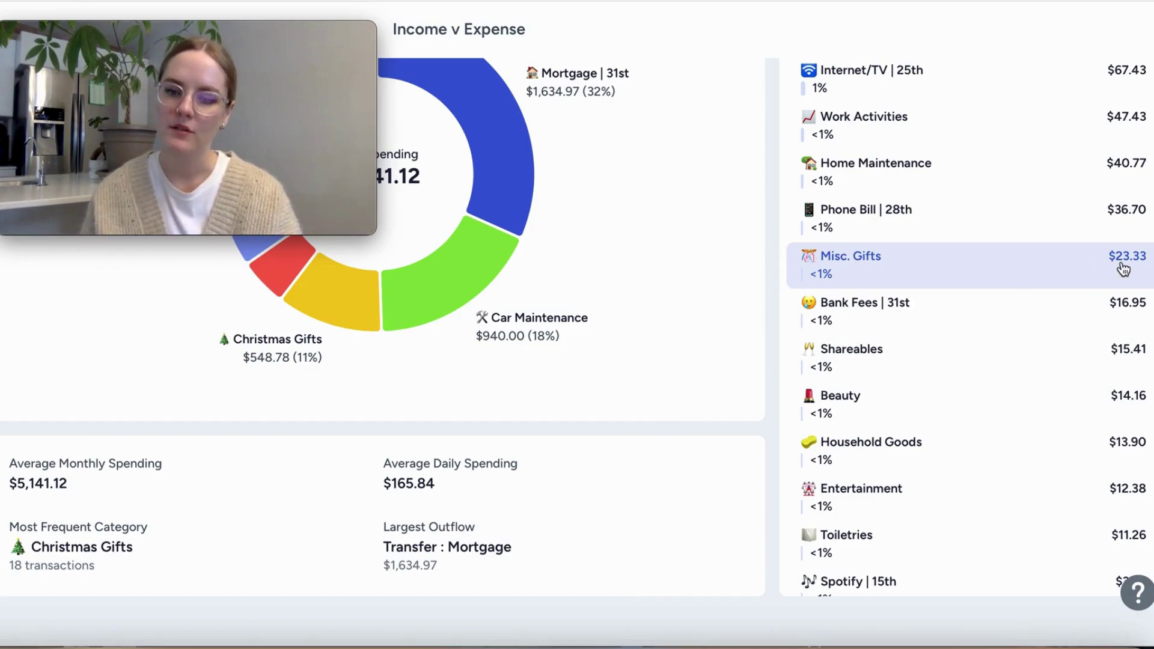
{"action": "scroll", "coordinate": [1048, 307], "scroll_direction": "down", "scroll_amount": 1}
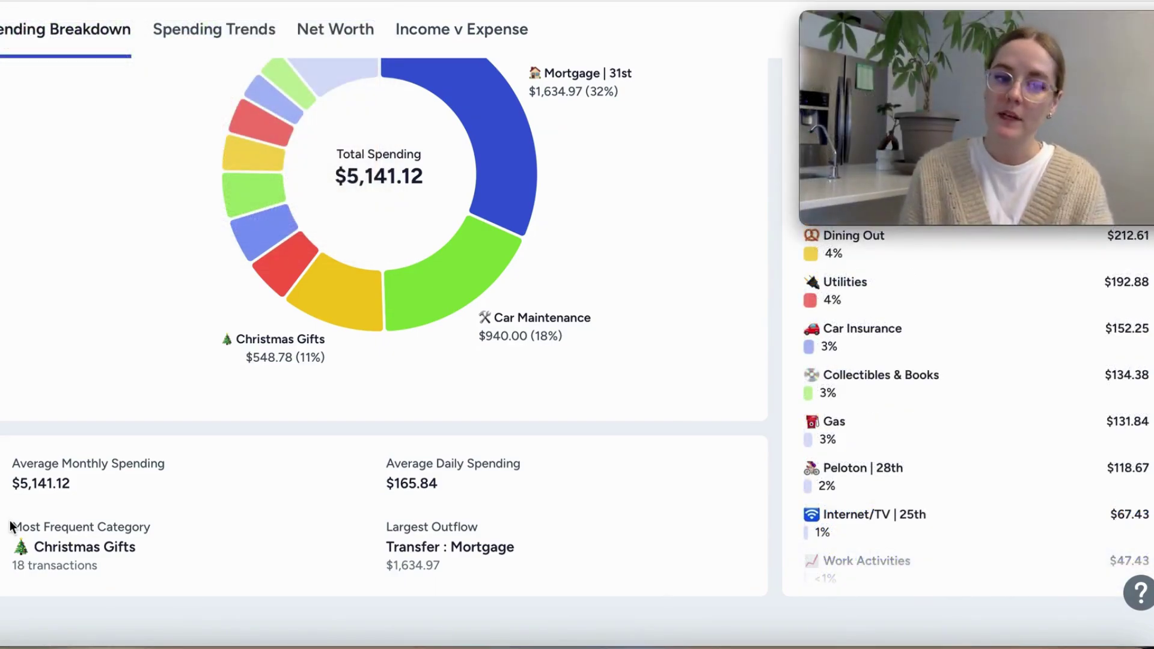
Highlight the most frequent category details and the total spending figure in the December 2024 breakdown.
{"action": "left_click_drag", "start_coordinate": [11, 527], "coordinate": [116, 562]}
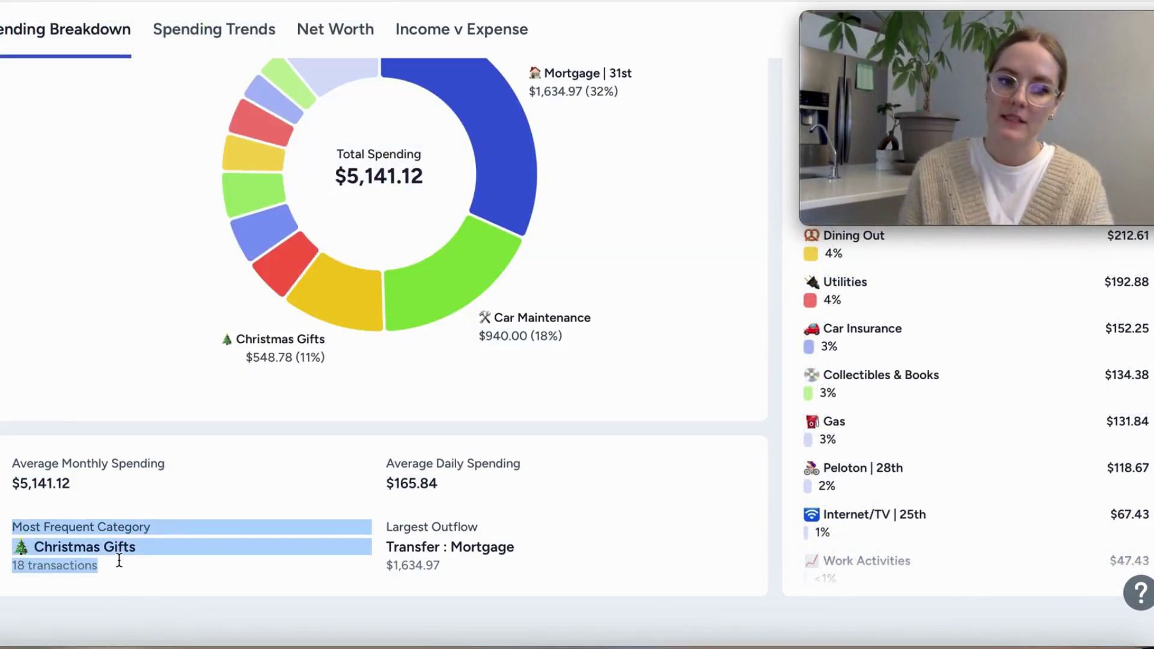
{"action": "left_click", "coordinate": [168, 595]}
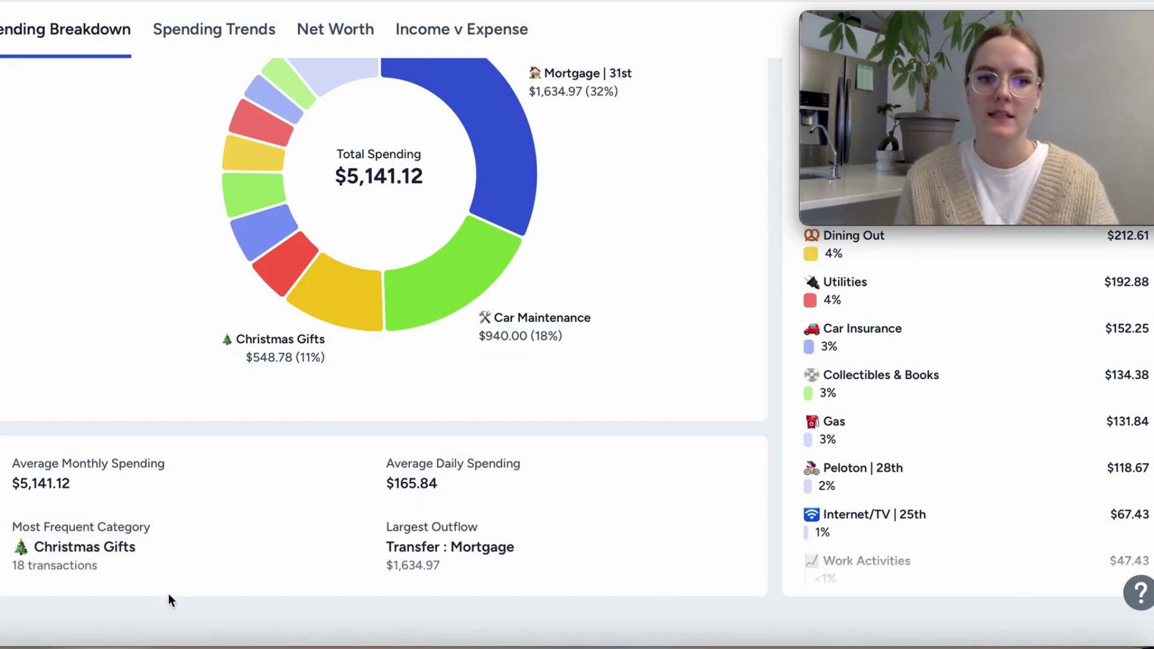
{"action": "scroll", "coordinate": [168, 594], "scroll_direction": "up", "scroll_amount": 5}
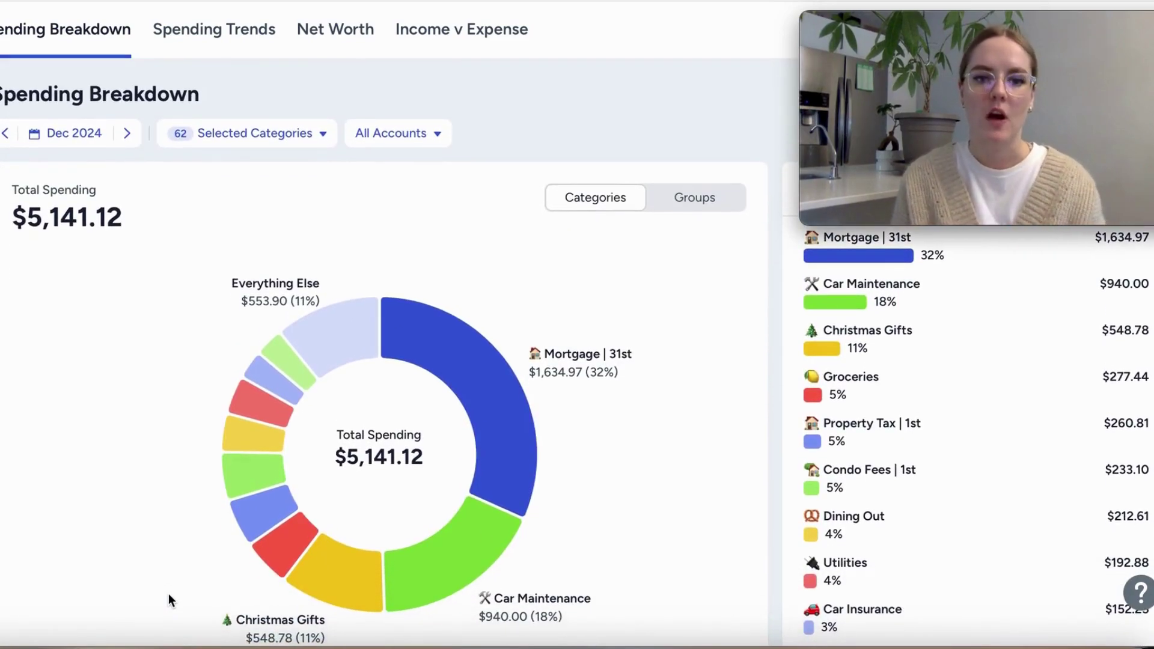
{"action": "left_click_drag", "start_coordinate": [130, 219], "coordinate": [5, 221]}
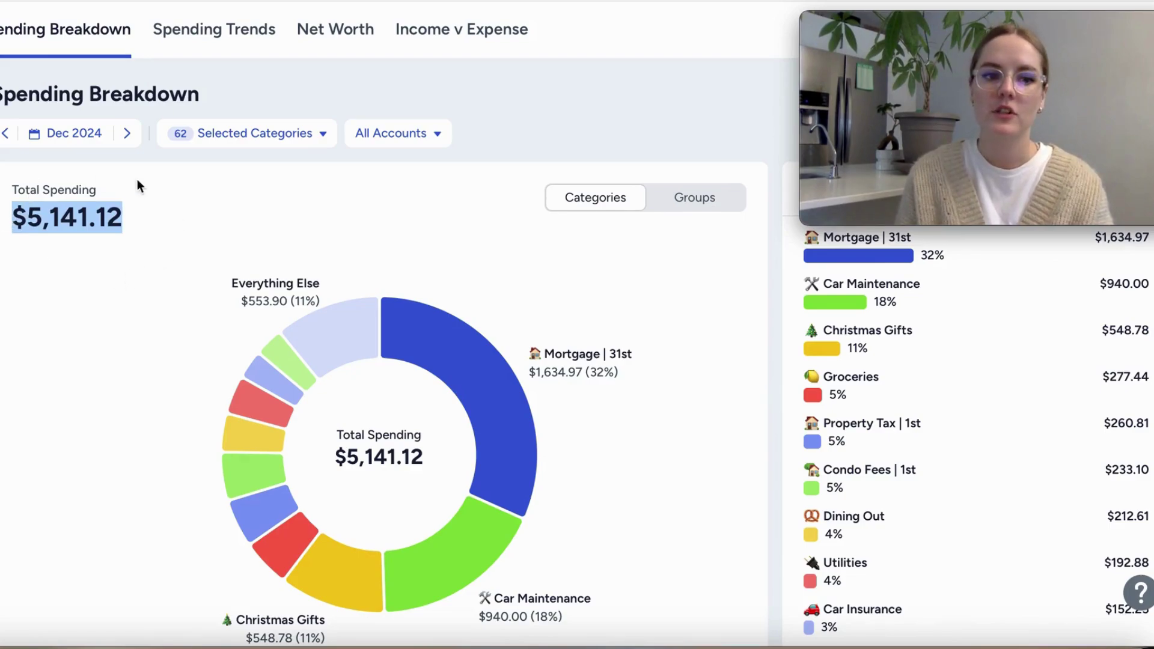
{"action": "left_click", "coordinate": [15, 174]}
Check total spending for November and October 2024, and return the report to December 2024.
{"action": "left_click", "coordinate": [5, 135]}
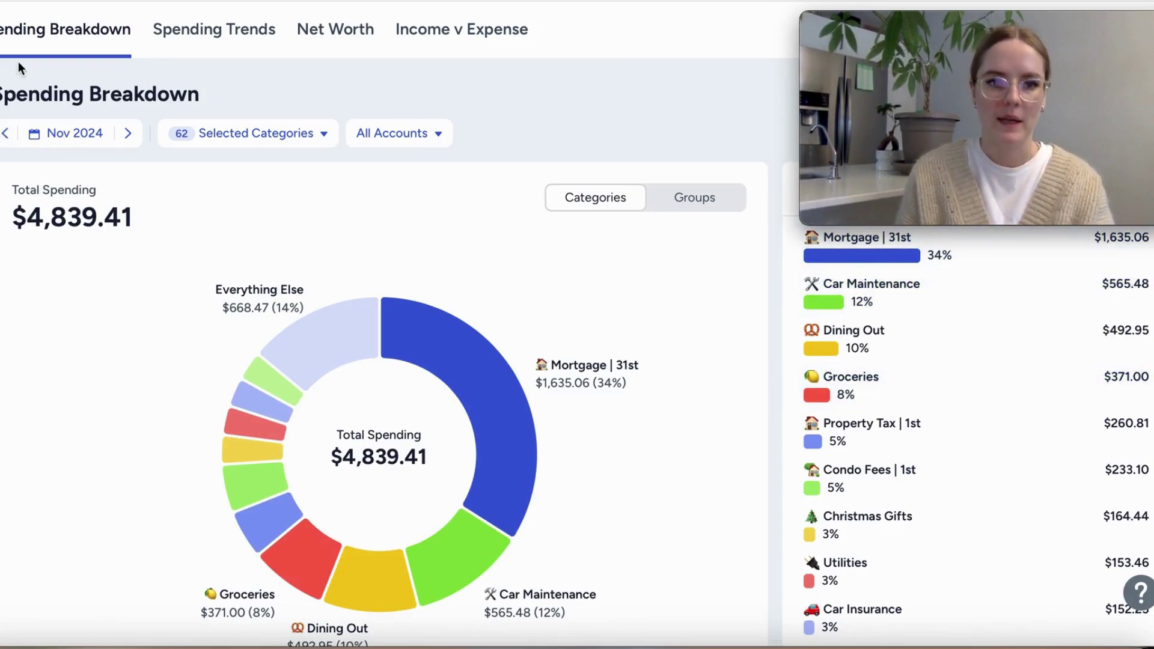
{"action": "left_click", "coordinate": [5, 134]}
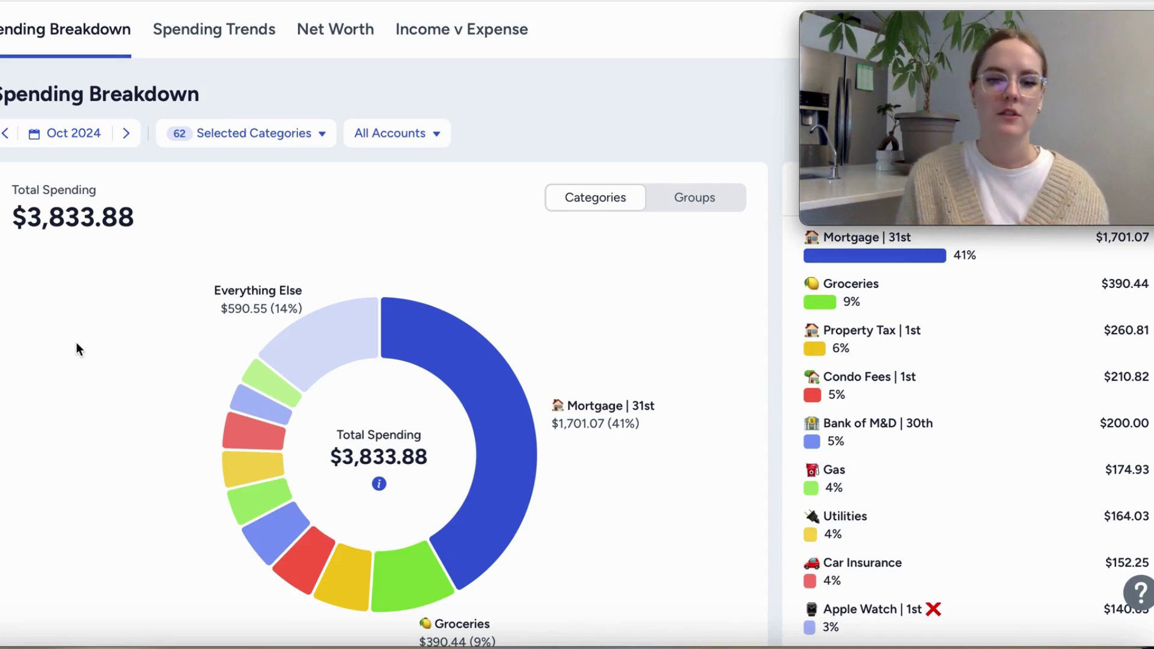
{"action": "left_click", "coordinate": [125, 134]}
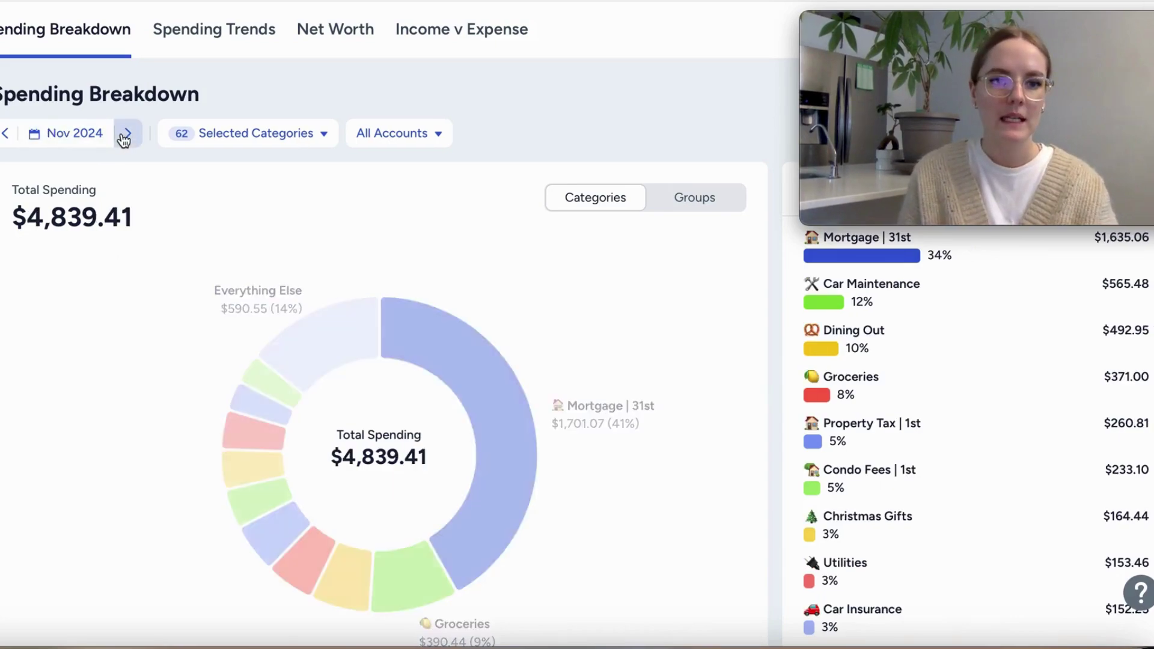
{"action": "left_click", "coordinate": [124, 137]}
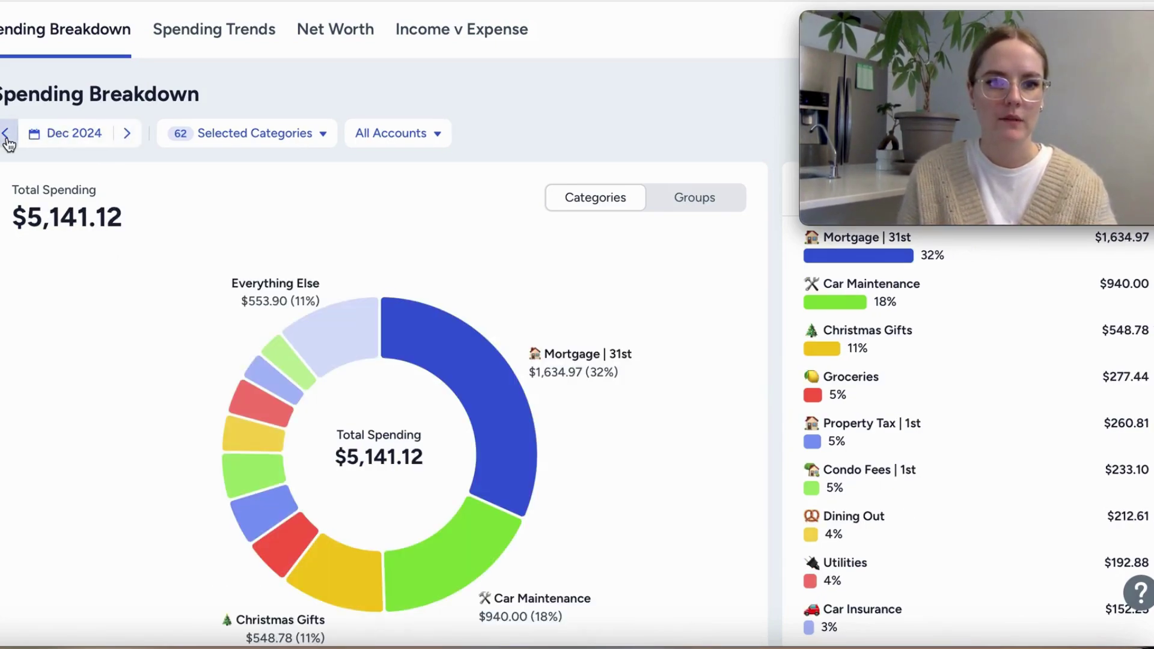
Go back through the monthly spending totals as far as September 2024, and return to December 2024.
{"action": "left_click", "coordinate": [6, 137]}
{"action": "left_click", "coordinate": [6, 133]}
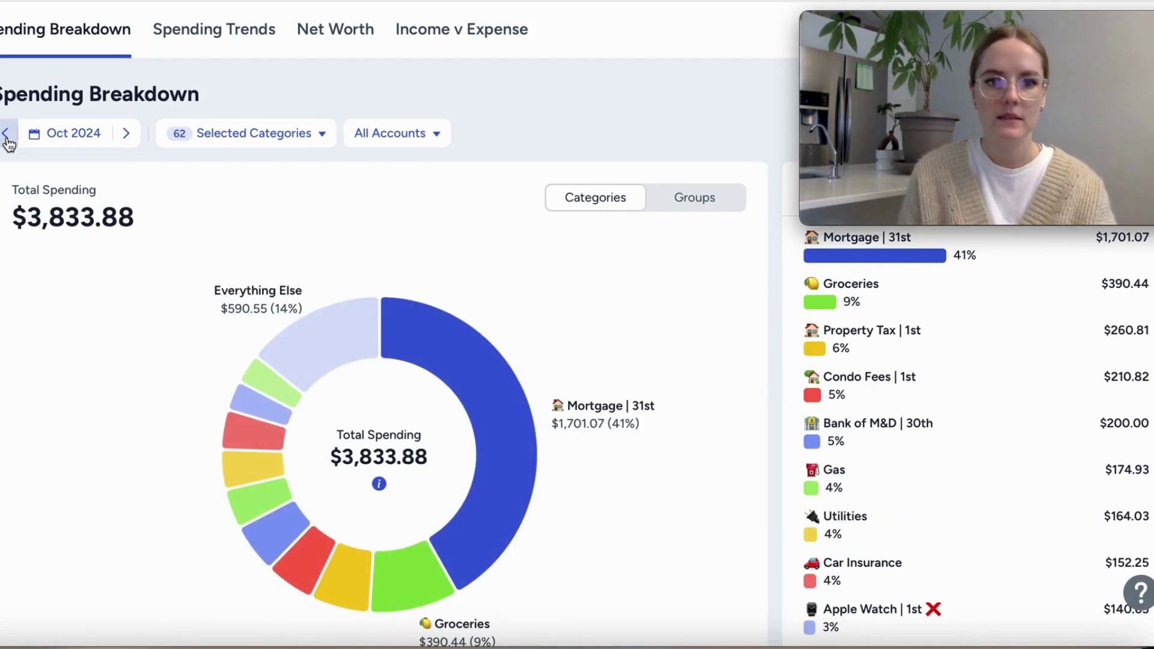
{"action": "left_click", "coordinate": [6, 134]}
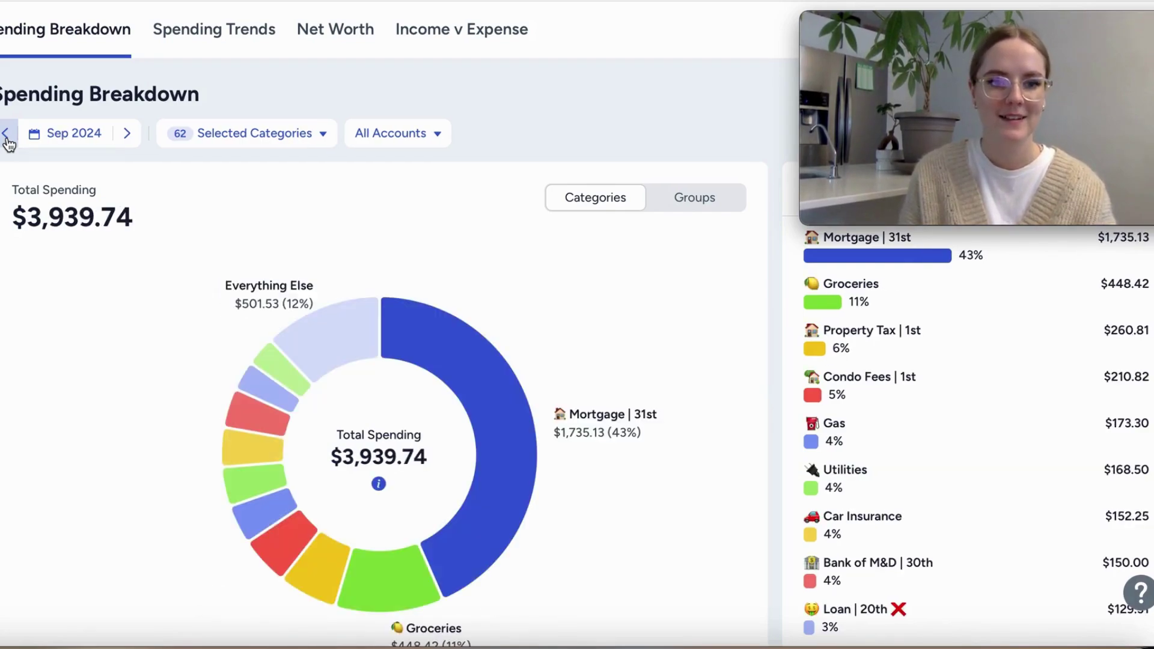
{"action": "left_click", "coordinate": [126, 134]}
{"action": "left_click", "coordinate": [127, 134]}
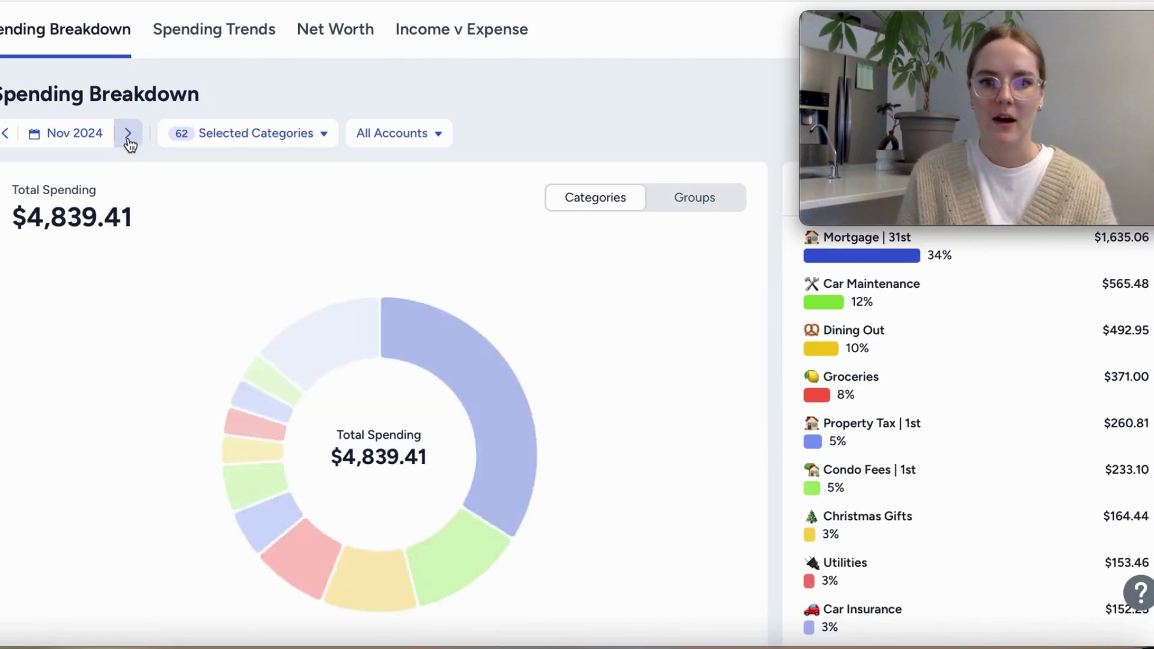
{"action": "left_click", "coordinate": [126, 134]}
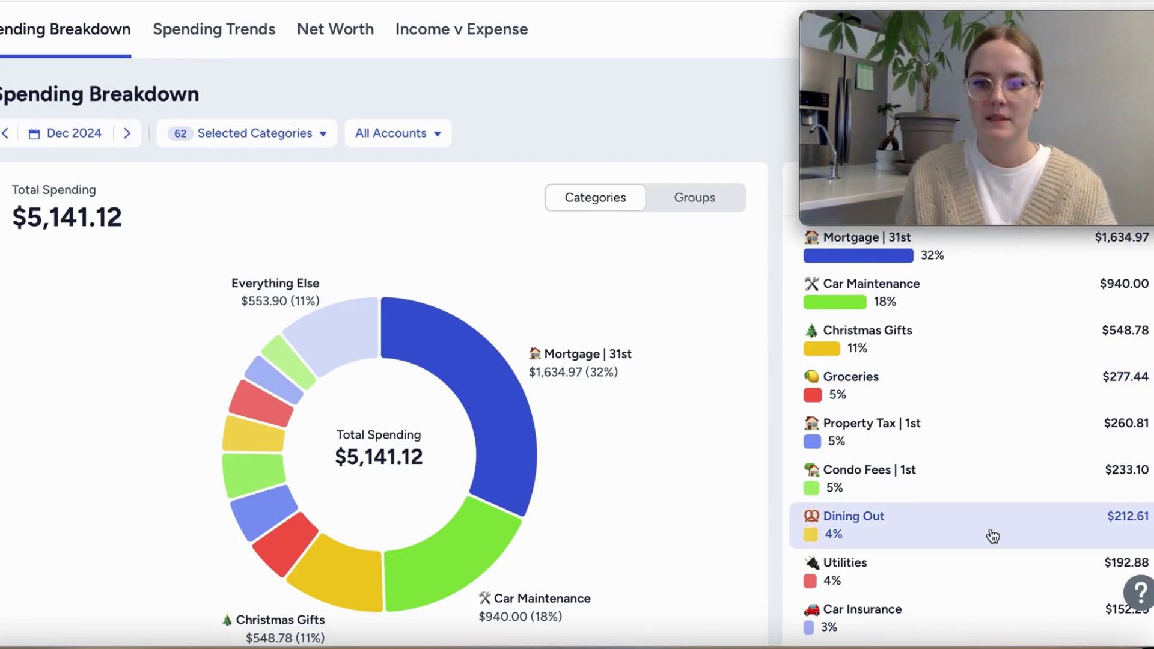
Look up the Dining Out spending in the November and October 2024 category lists.
{"action": "left_click", "coordinate": [6, 137]}
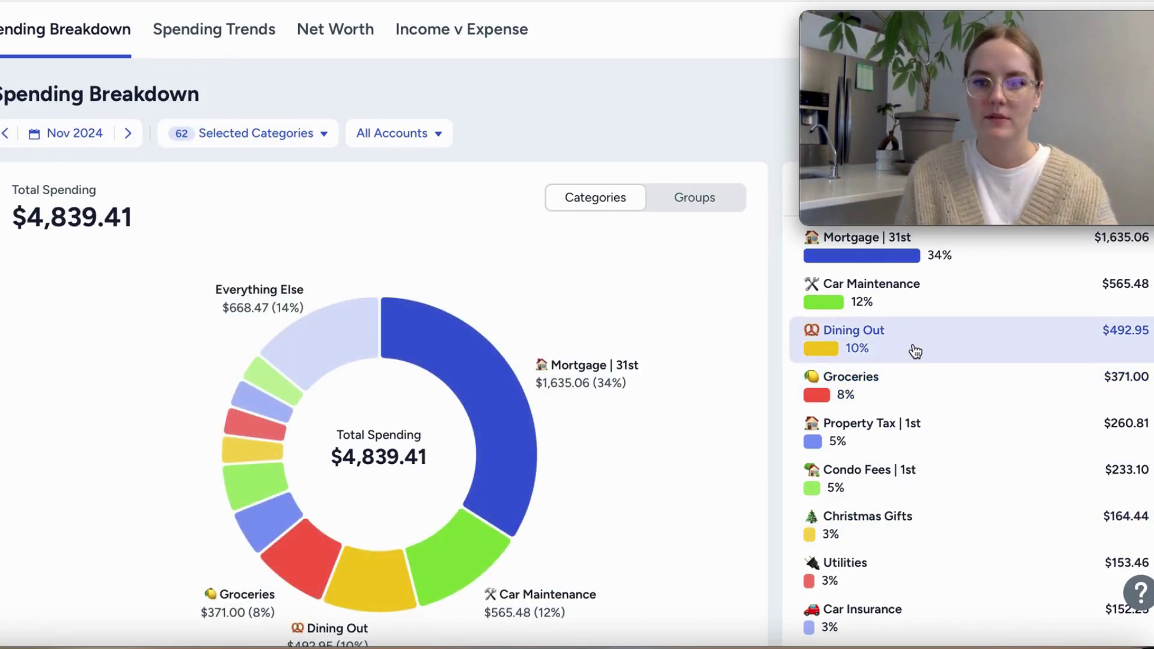
{"action": "left_click", "coordinate": [9, 135]}
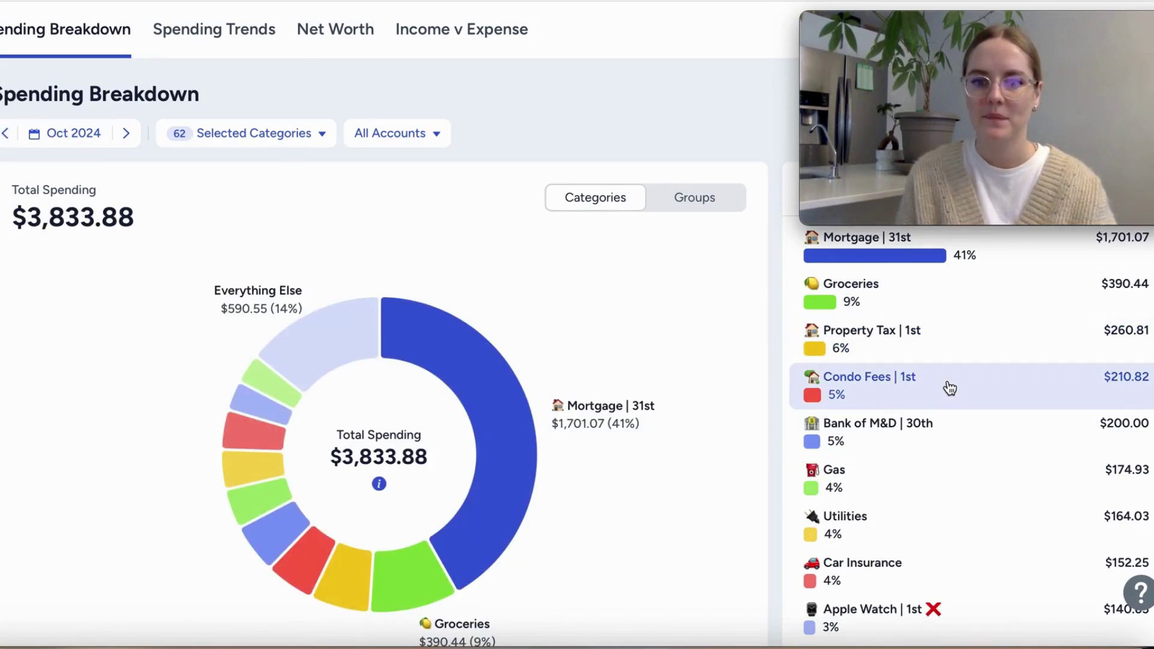
{"action": "scroll", "coordinate": [958, 582], "scroll_direction": "down", "scroll_amount": 4}
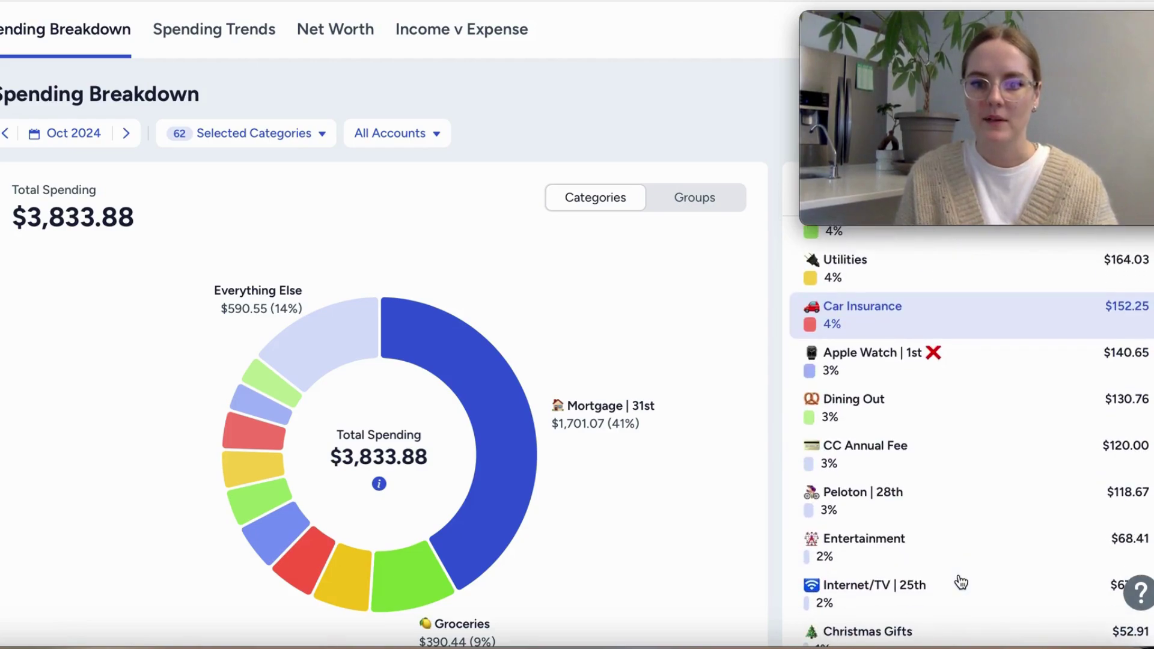
{"action": "scroll", "coordinate": [1028, 409], "scroll_direction": "up", "scroll_amount": 4}
{"action": "scroll", "coordinate": [1013, 536], "scroll_direction": "down", "scroll_amount": 4}
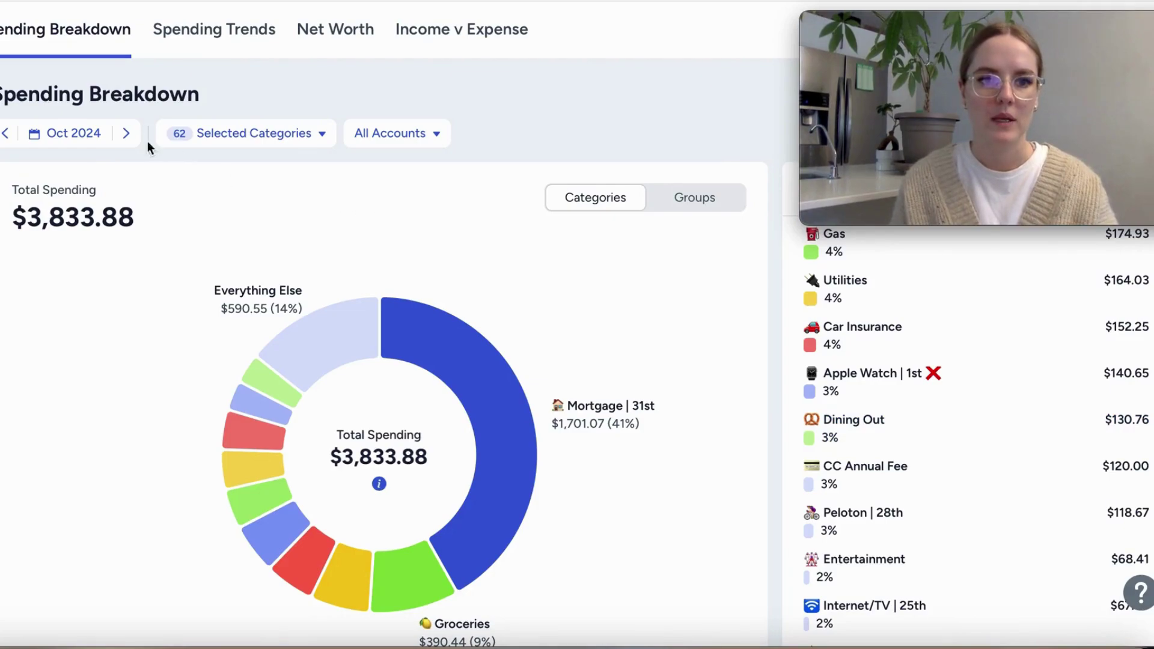
Bring the spending breakdown forward from October to December 2024 and show the largest categories.
{"action": "left_click", "coordinate": [126, 135]}
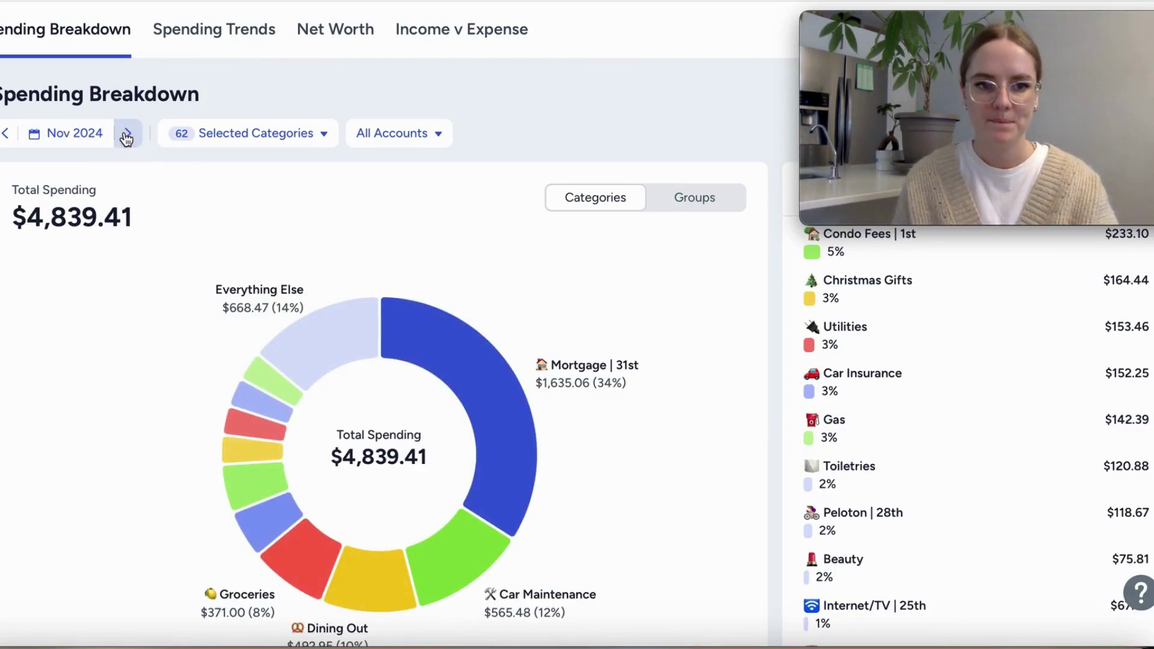
{"action": "left_click", "coordinate": [126, 134]}
{"action": "scroll", "coordinate": [935, 453], "scroll_direction": "up", "scroll_amount": 4}
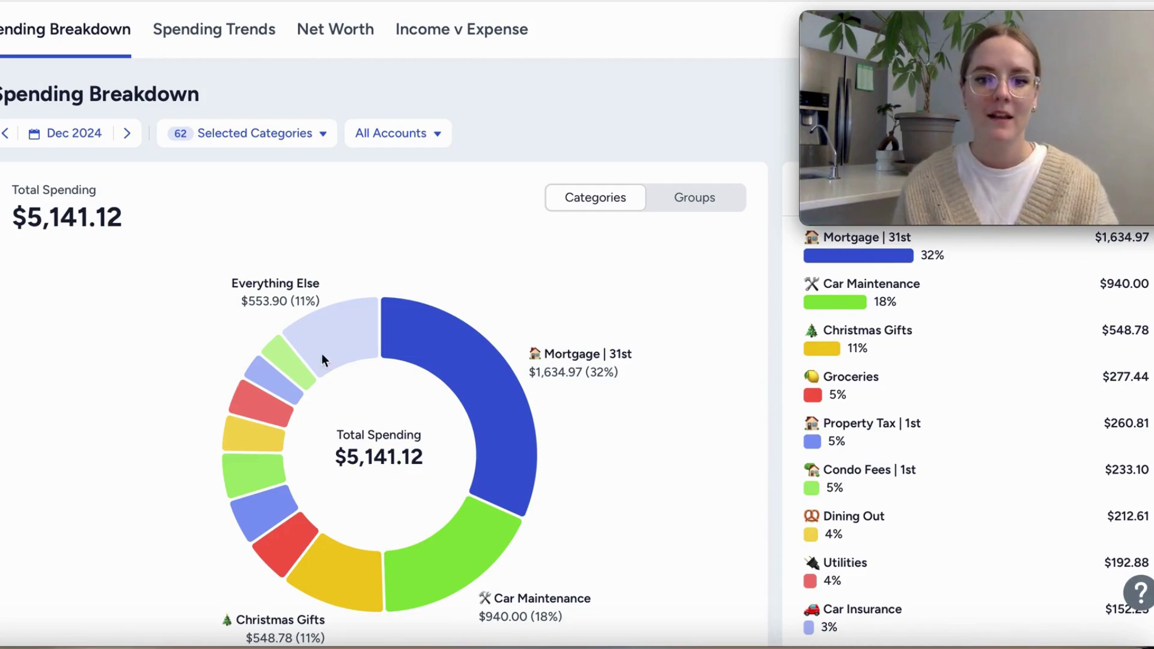
View the January 2025 spending breakdown and switch back to December 2024 for comparison.
{"action": "left_click", "coordinate": [129, 135]}
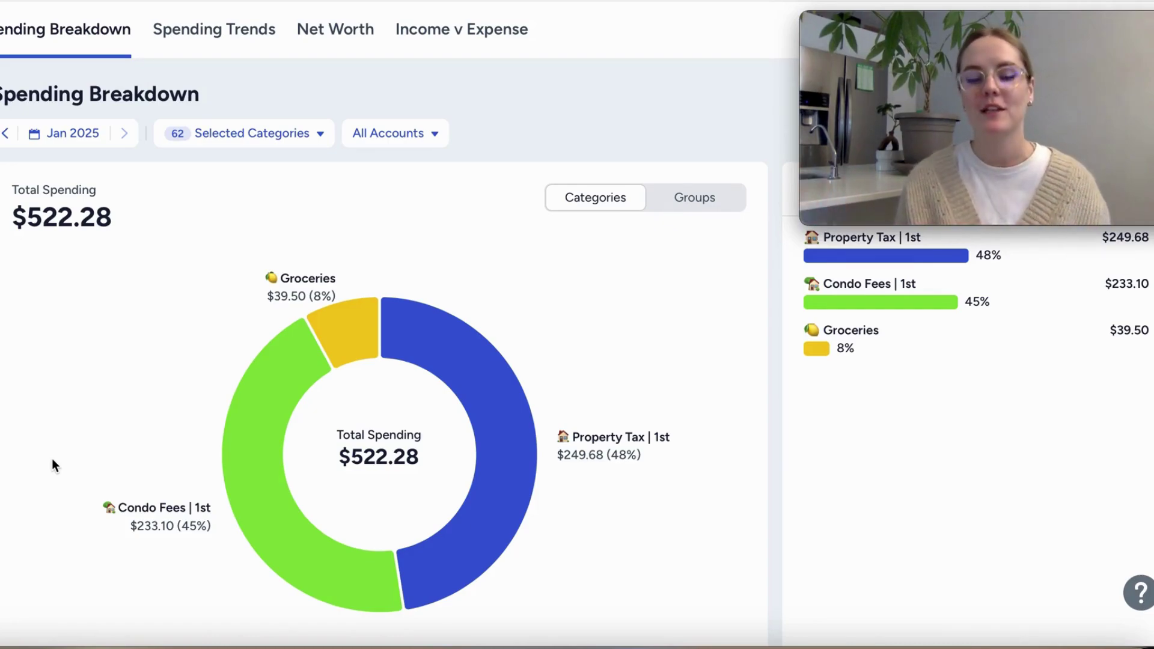
{"action": "left_click", "coordinate": [5, 133]}
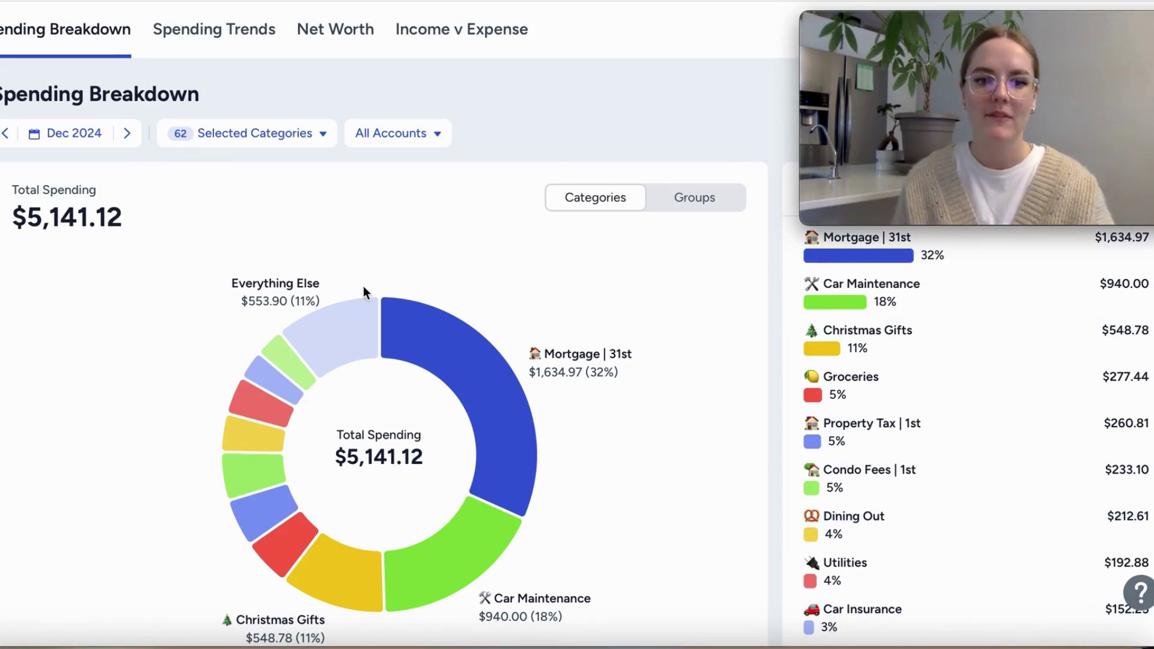
{"action": "scroll", "coordinate": [363, 286], "scroll_direction": "down", "scroll_amount": 1}
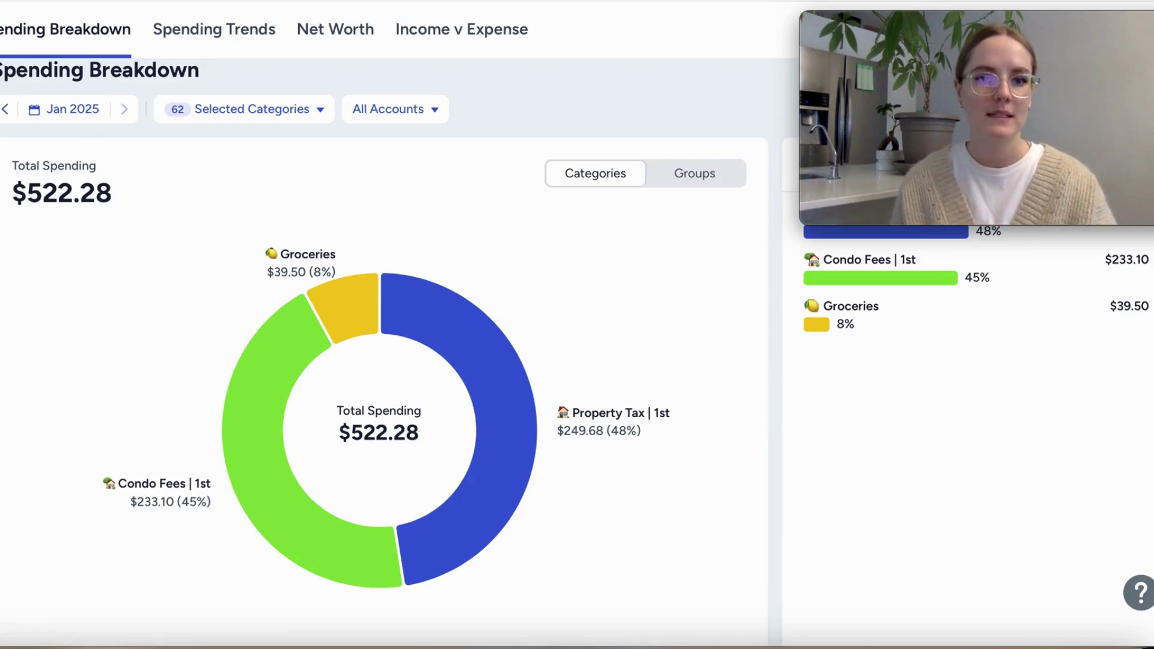
{"action": "left_click", "coordinate": [5, 111]}
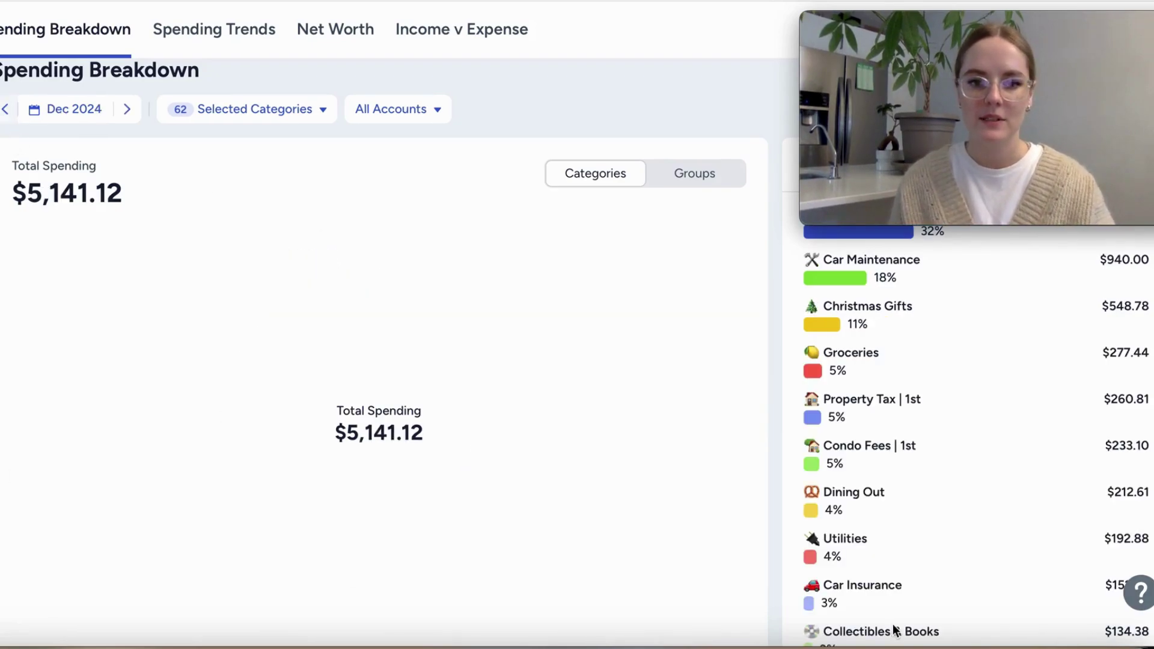
{"action": "scroll", "coordinate": [479, 289], "scroll_direction": "up", "scroll_amount": 1}
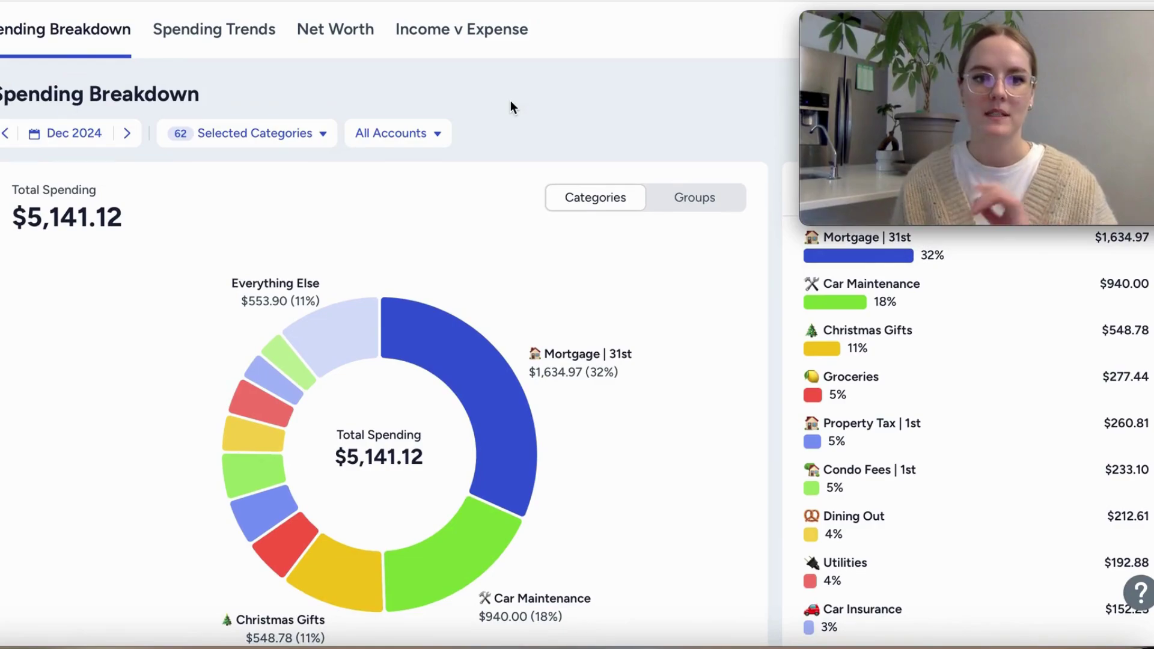